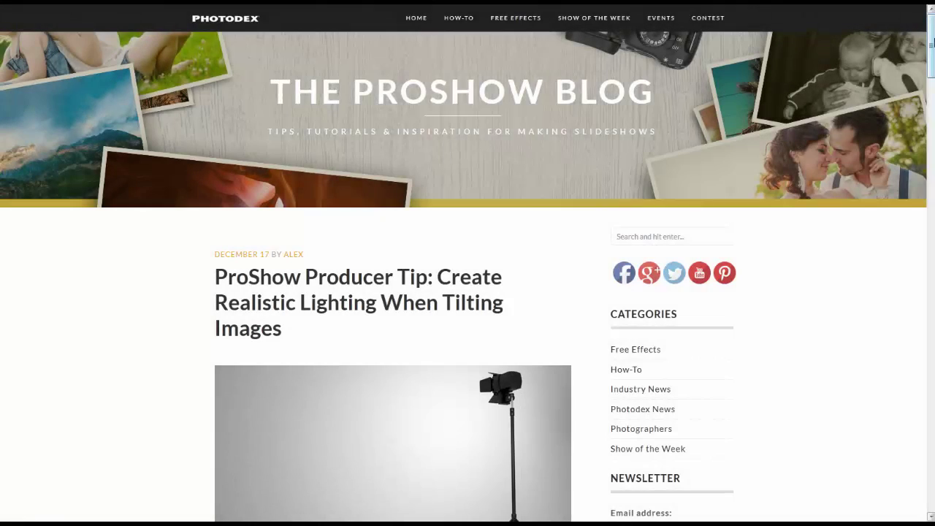
# Scroll through the ProShow blog tip on realistic lighting for tilted images
pyautogui.moveTo(931, 43); pyautogui.dragTo(931, 77)
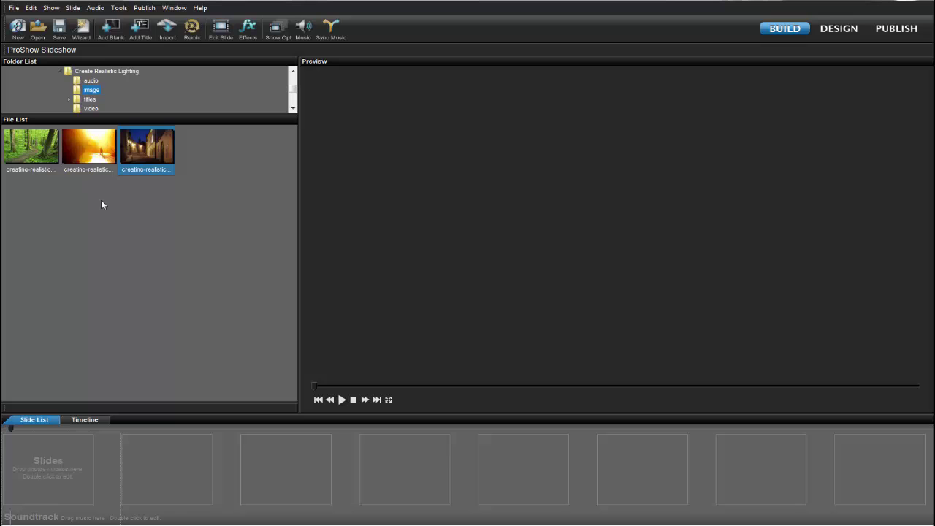
# Drag the night-street photo from the File List into the slide list as Slide 1
pyautogui.click(152, 158)
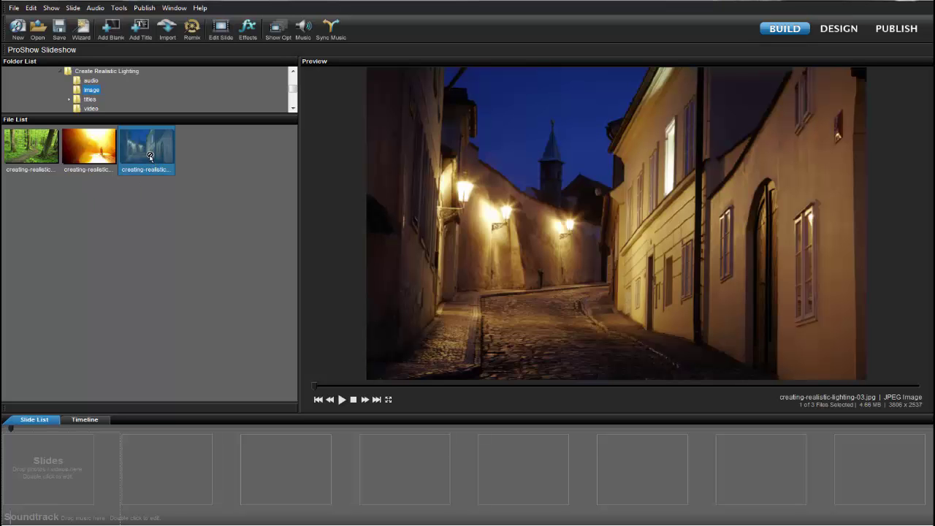
pyautogui.moveTo(134, 216); pyautogui.dragTo(55, 461)
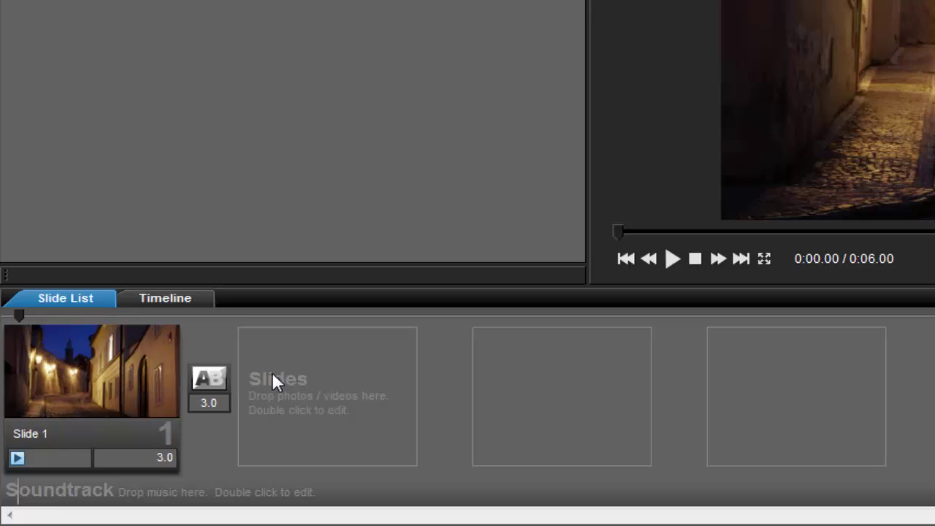
# Set Slide 1's duration to 5 seconds and its transition to 0.0 seconds
pyautogui.click(166, 456)
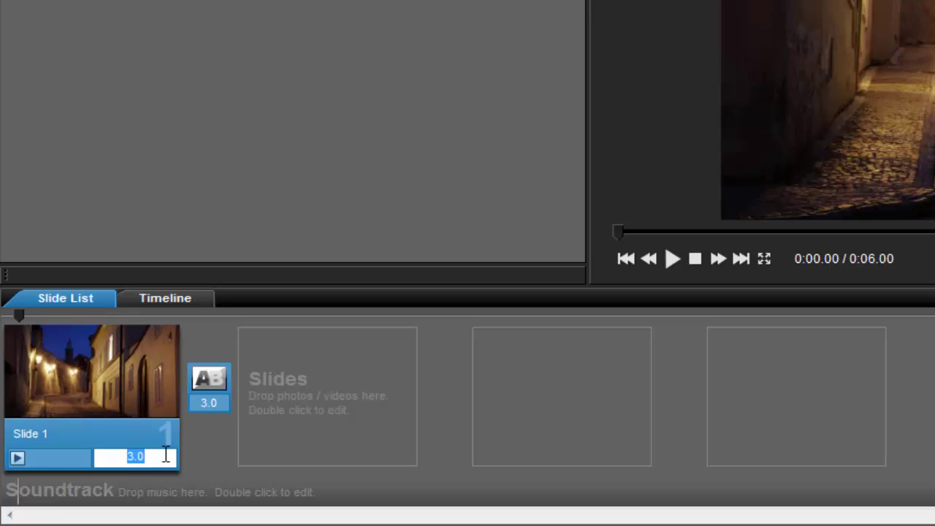
pyautogui.write('5.')
pyautogui.press('Return')
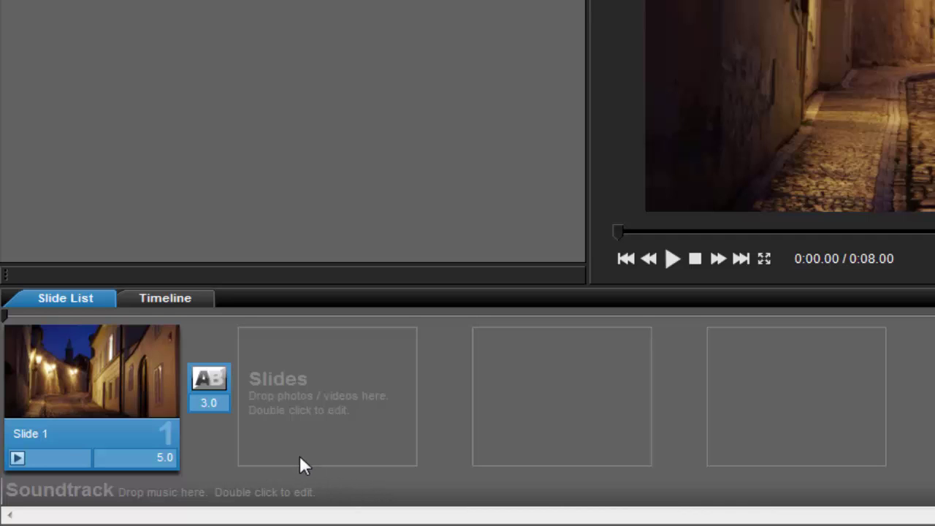
pyautogui.click(218, 403)
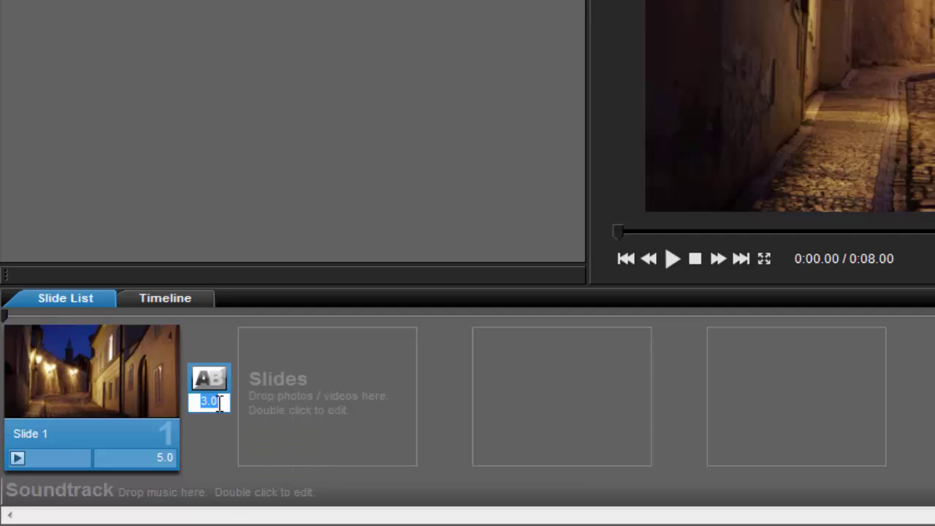
pyautogui.write('0.0')
pyautogui.press('Return')
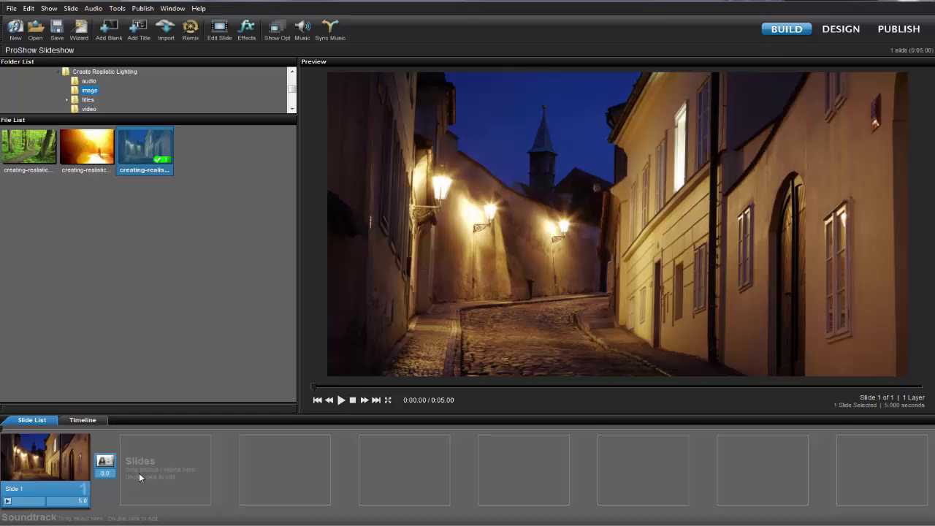
# In Slide 1's options, set the street photo's scaling to Fit to frame and zoom to 75
pyautogui.doubleClick(48, 447)
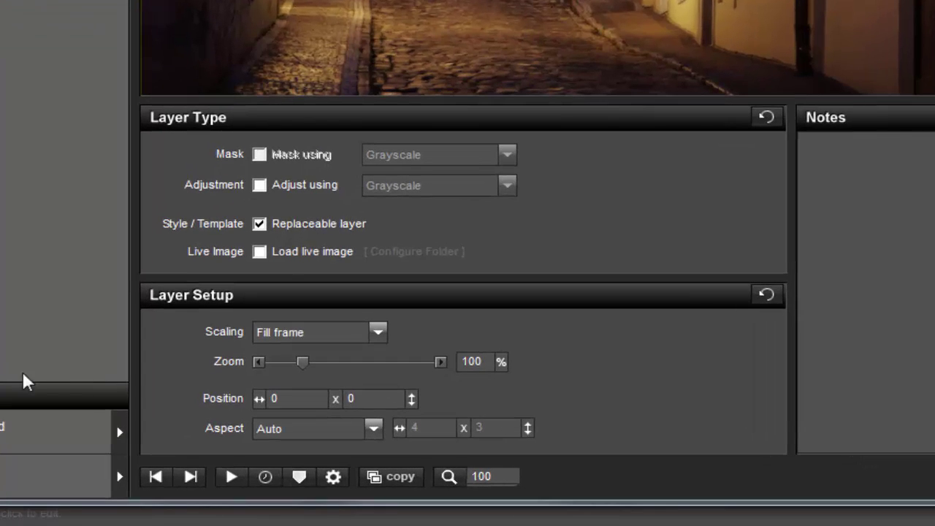
pyautogui.click(378, 332)
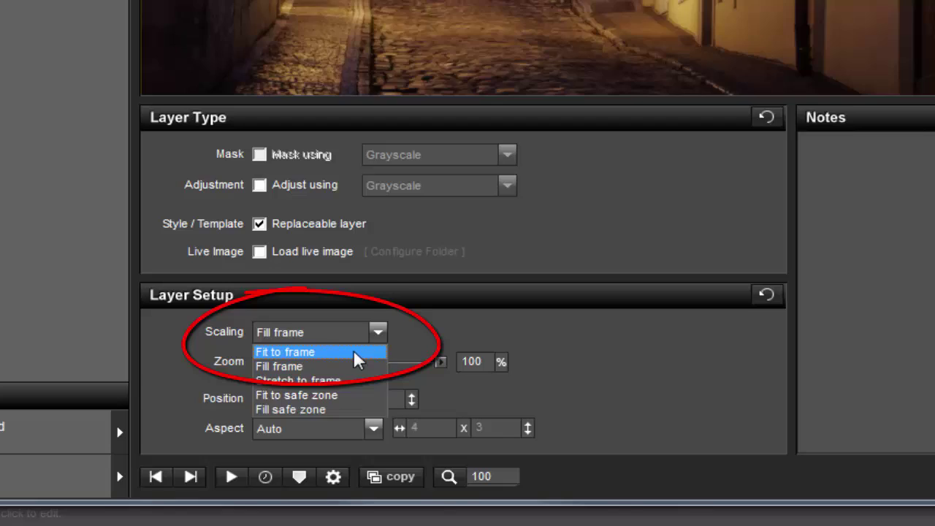
pyautogui.click(358, 352)
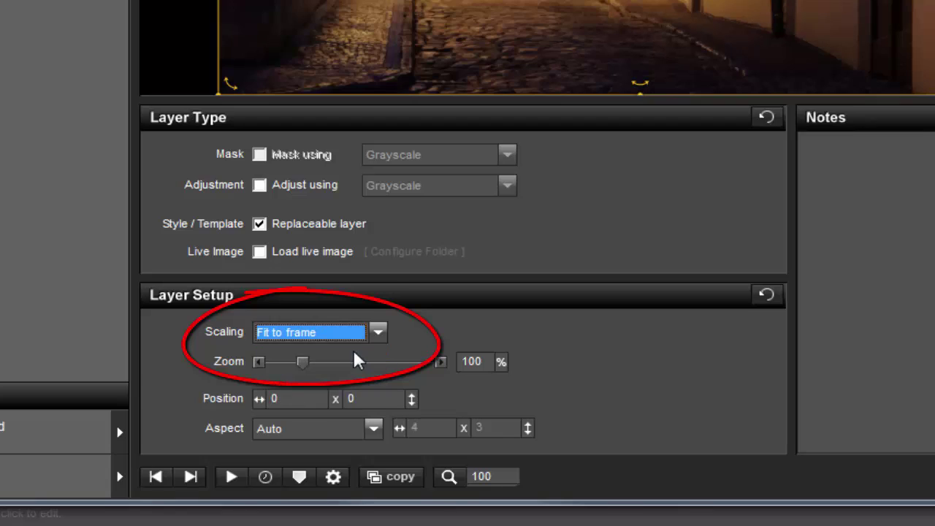
pyautogui.click(473, 362)
pyautogui.write('75')
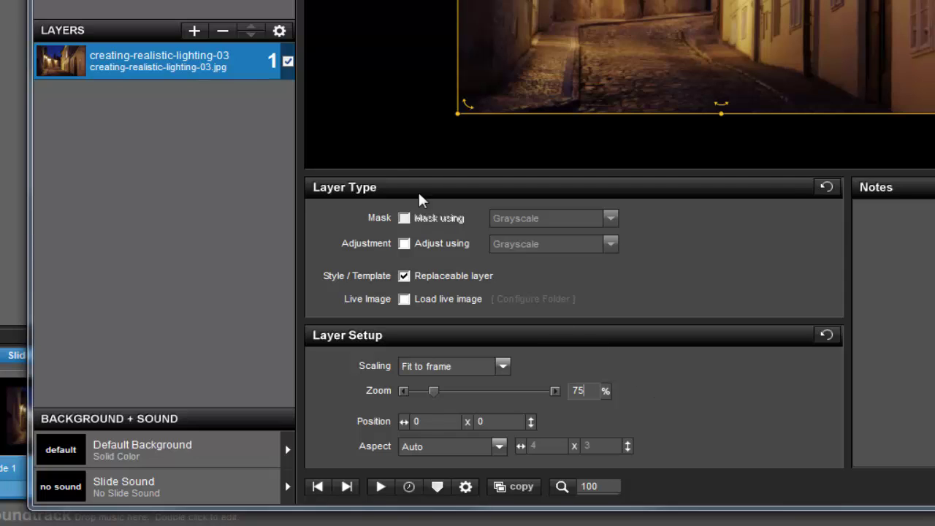
# Add a new Gradient adjustment layer to the slide from the Layers add menu
pyautogui.click(195, 35)
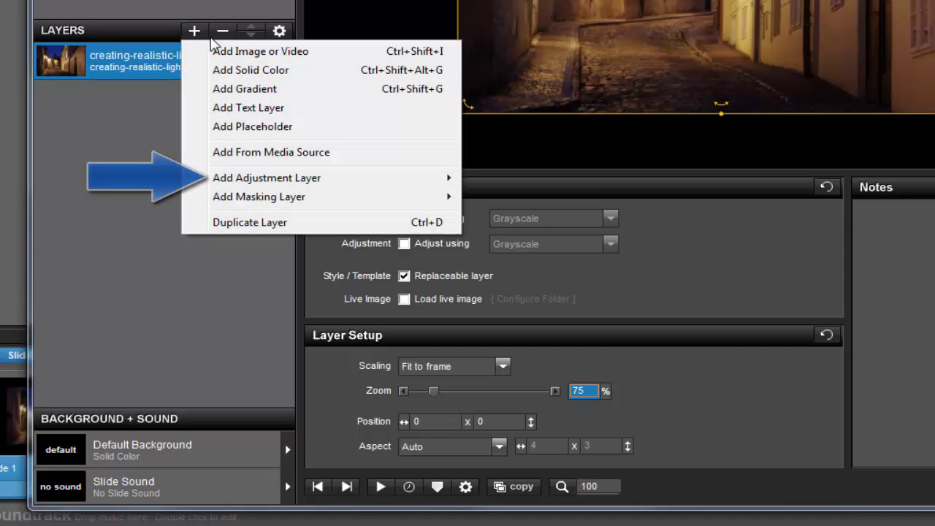
pyautogui.moveTo(309, 186)
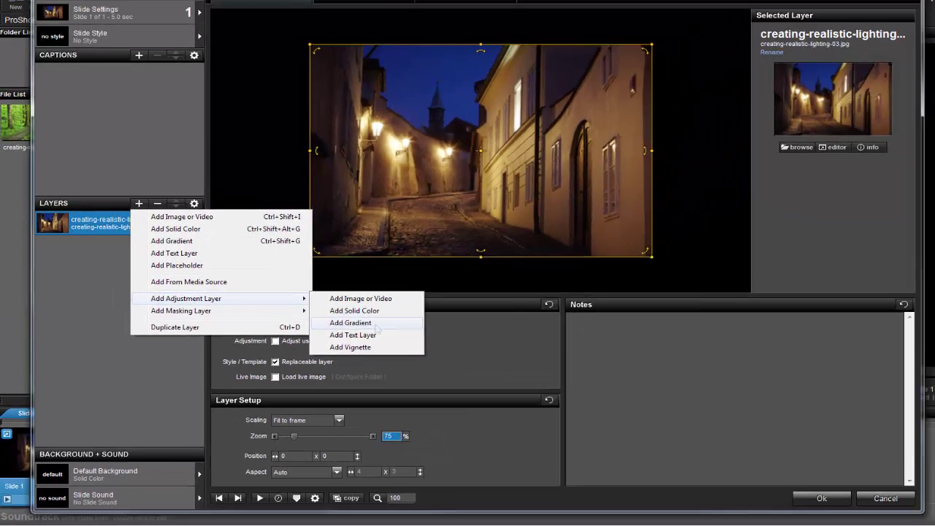
pyautogui.click(559, 221)
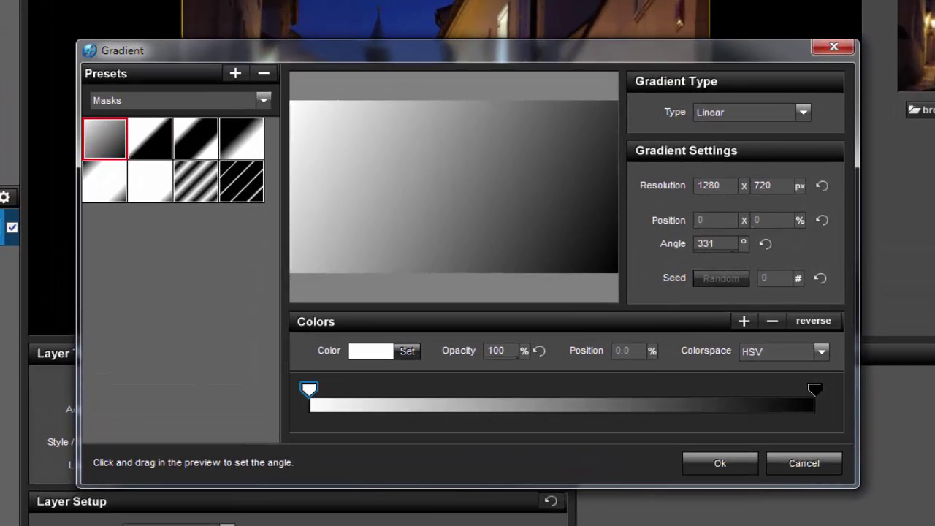
# Set the gradient angle to 0° so it runs white on the left to black on the right
pyautogui.click(267, 96)
pyautogui.click(269, 95)
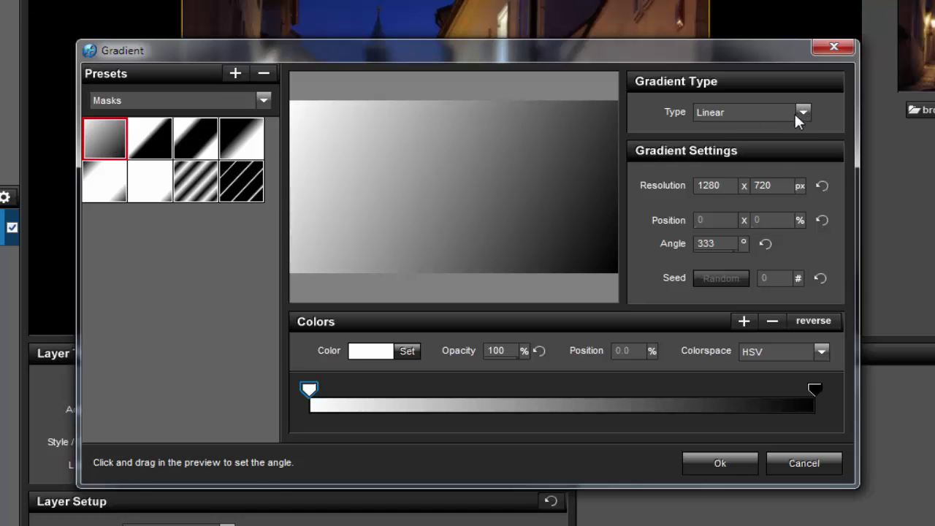
pyautogui.click(727, 245)
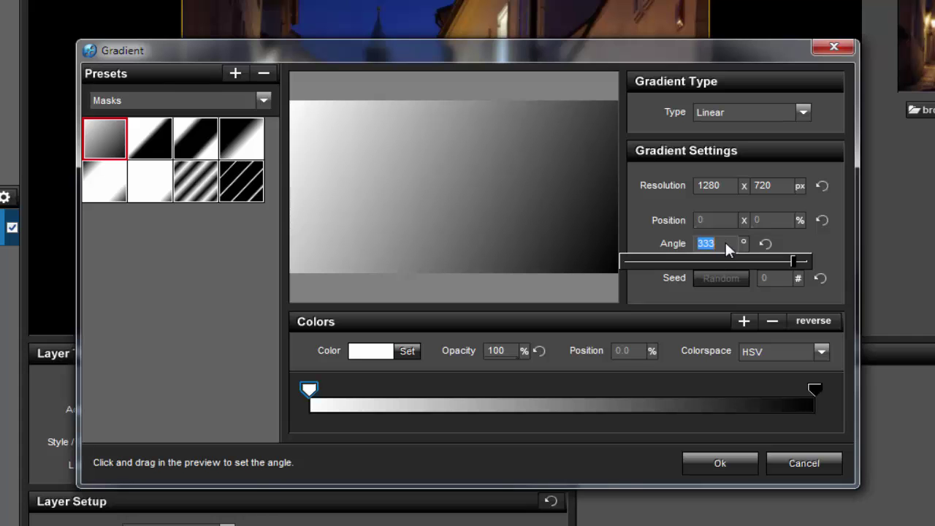
pyautogui.moveTo(795, 261); pyautogui.dragTo(609, 269)
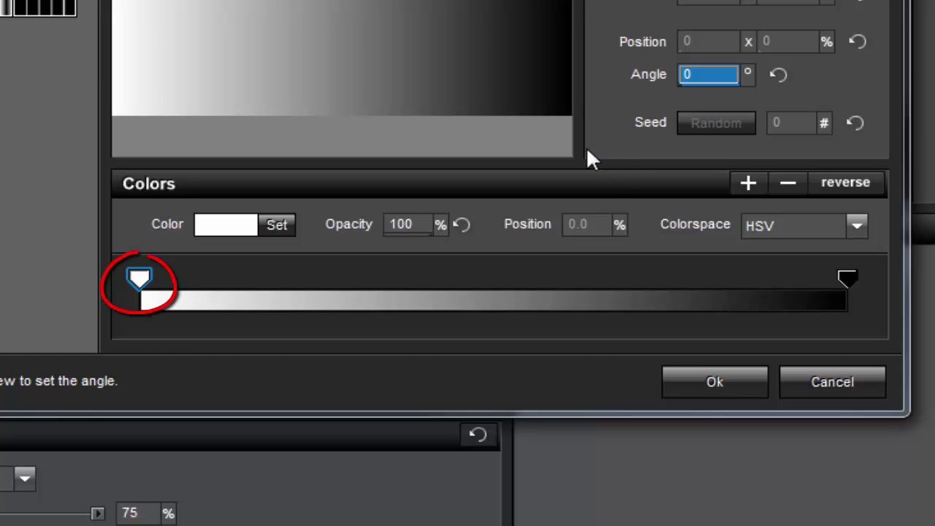
# Add a third gradient colour stop positioned at 50
pyautogui.moveTo(144, 284); pyautogui.dragTo(493, 287)
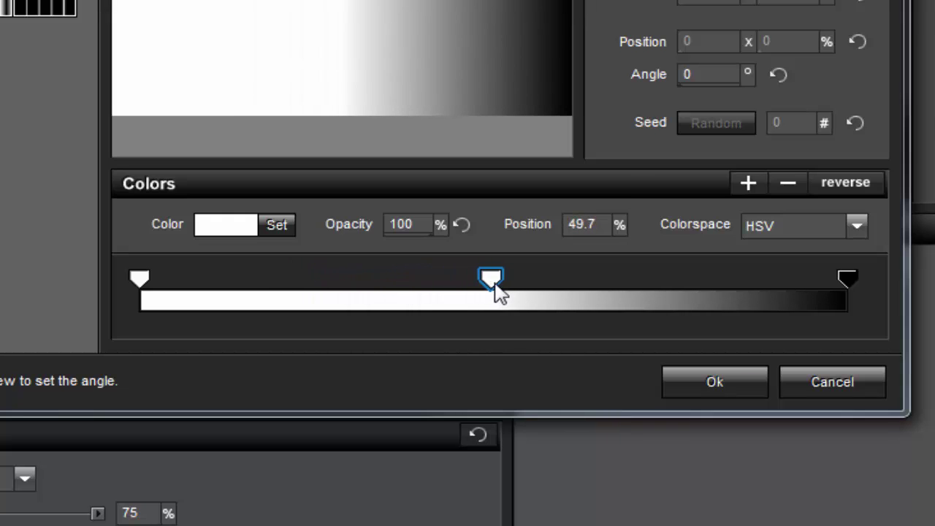
pyautogui.click(606, 227)
pyautogui.press('BackSpace')
pyautogui.press('BackSpace')
pyautogui.press('BackSpace')
pyautogui.press('BackSpace')
pyautogui.write('50')
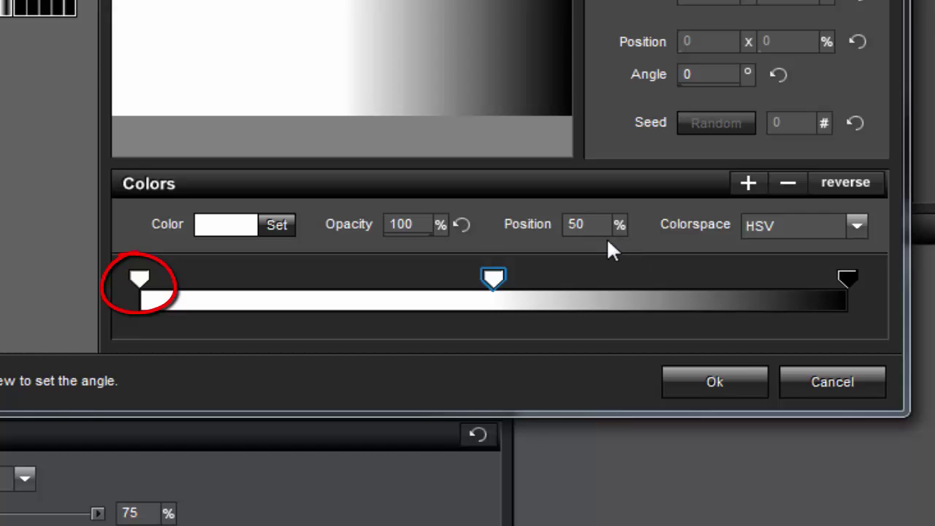
# Change the left end colour stop to black
pyautogui.click(141, 280)
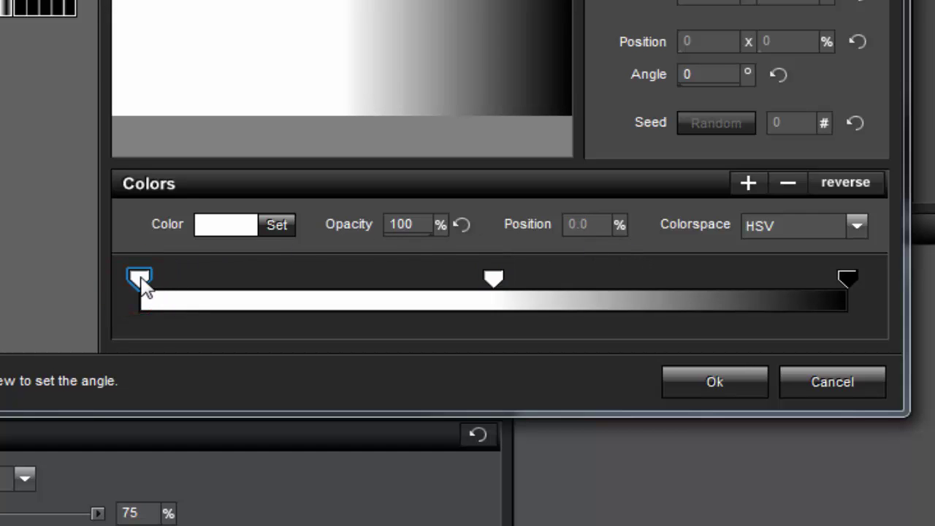
pyautogui.click(279, 225)
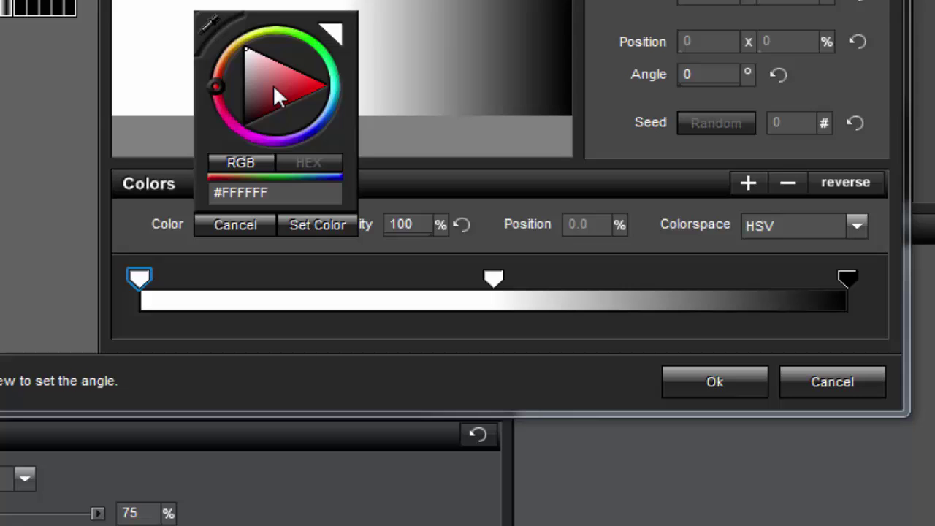
pyautogui.moveTo(273, 84); pyautogui.dragTo(245, 139)
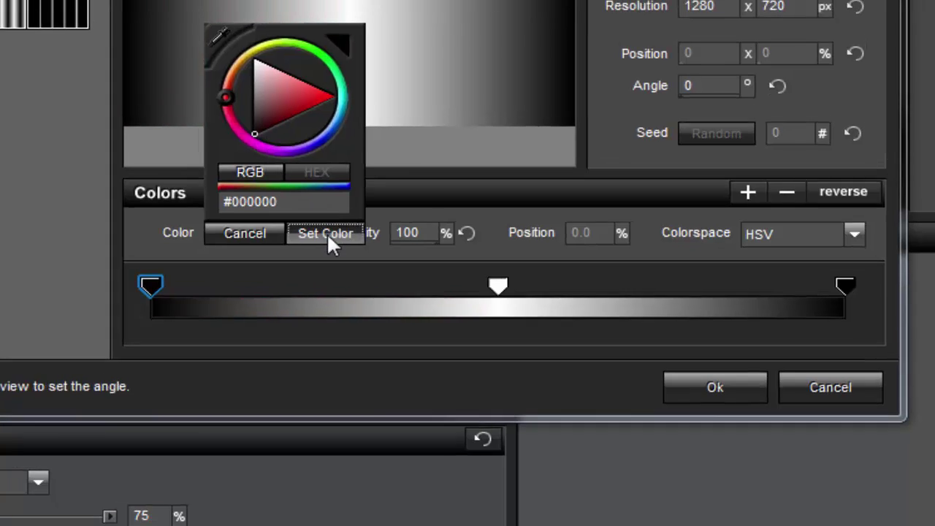
pyautogui.click(320, 227)
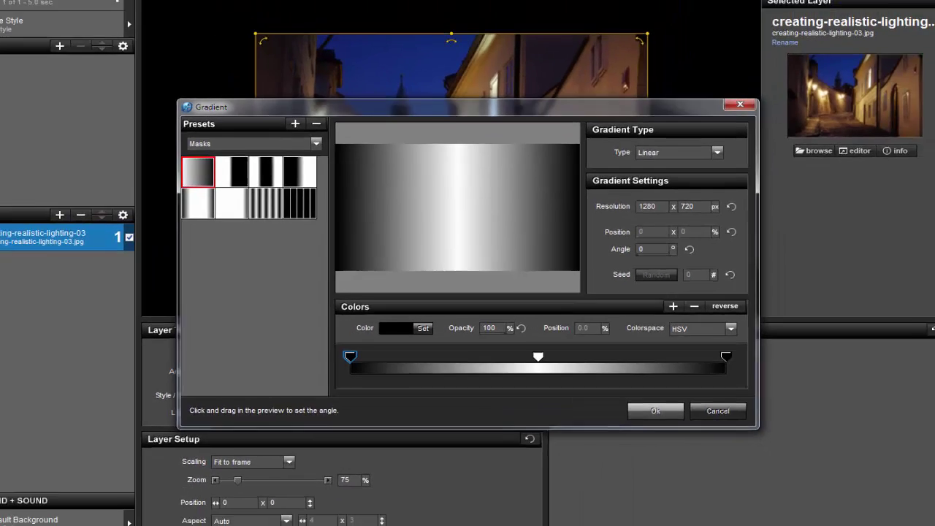
# Accept the gradient as the Gradient 1 layer and play a preview of the slide
pyautogui.press('Return')
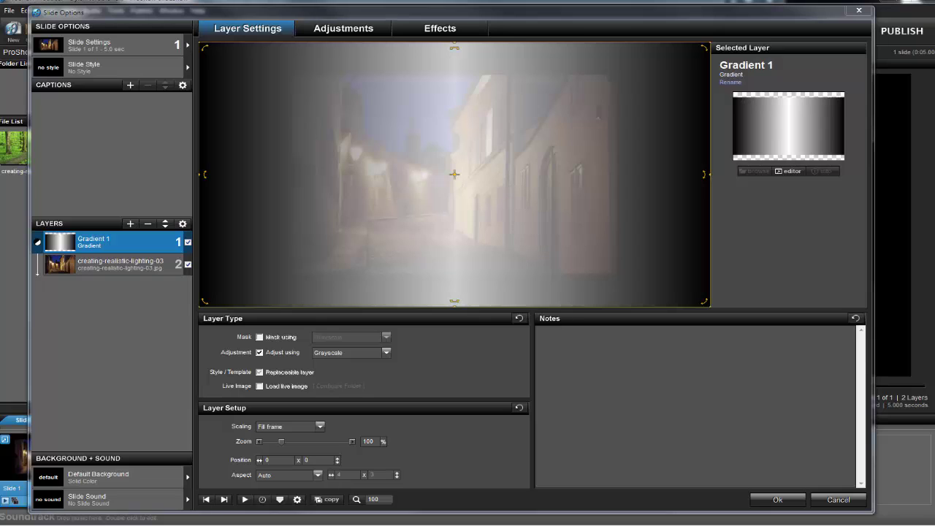
pyautogui.click(245, 501)
# On Gradient 1's Adjustments tab, set Brightness to 75 and Contrast to 25
pyautogui.click(356, 31)
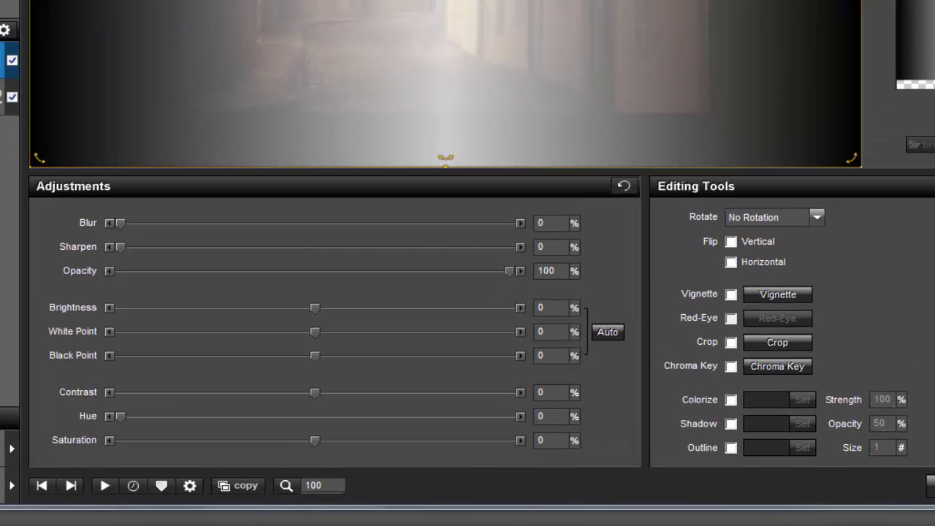
pyautogui.click(558, 307)
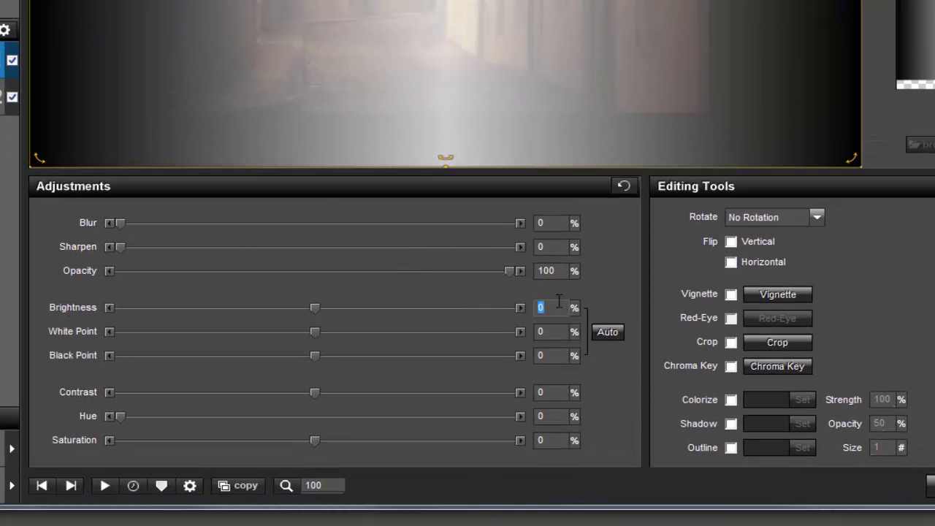
pyautogui.write('75')
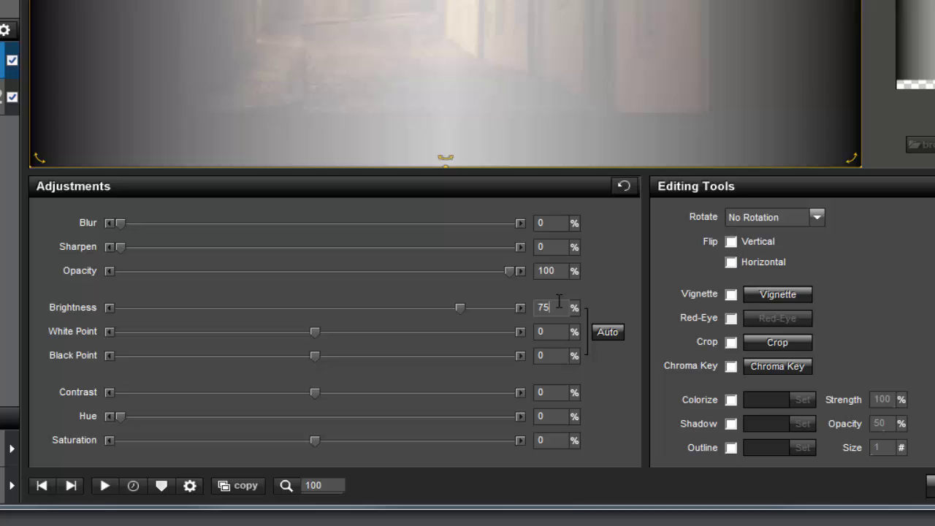
pyautogui.click(549, 392)
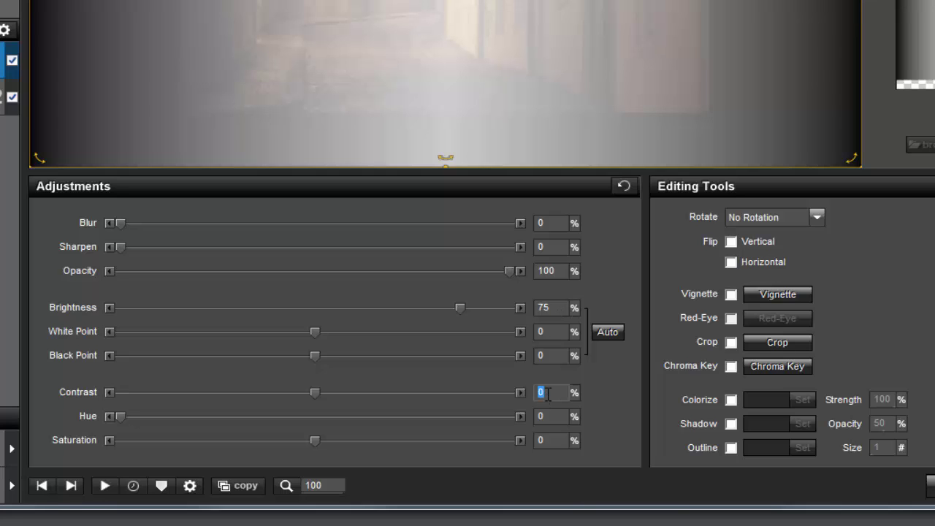
pyautogui.write('25')
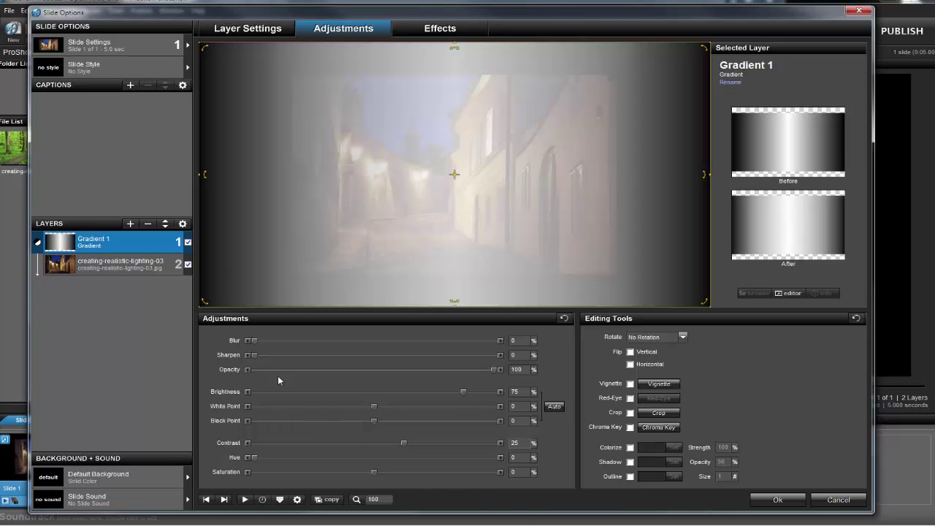
# Toggle Gradient 1 off and on to compare, leave it visible, then go to Effects
pyautogui.click(145, 261)
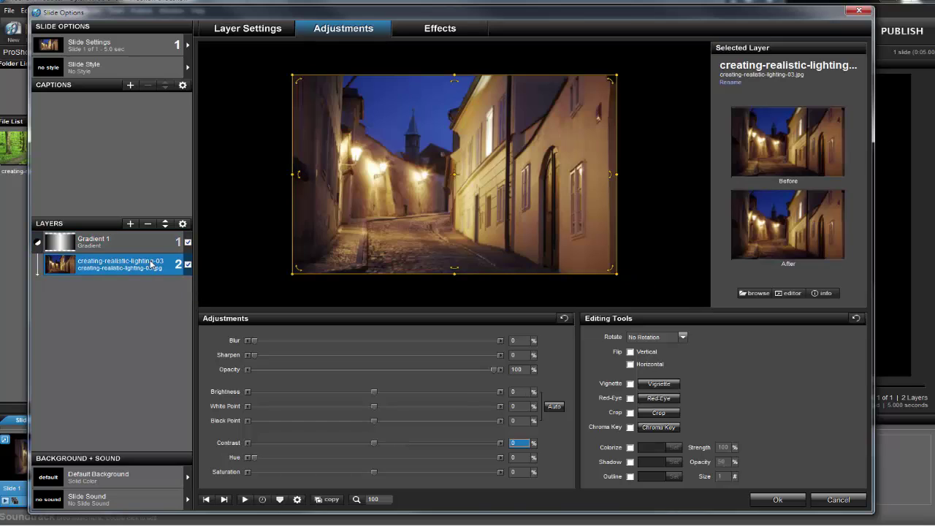
pyautogui.click(188, 242)
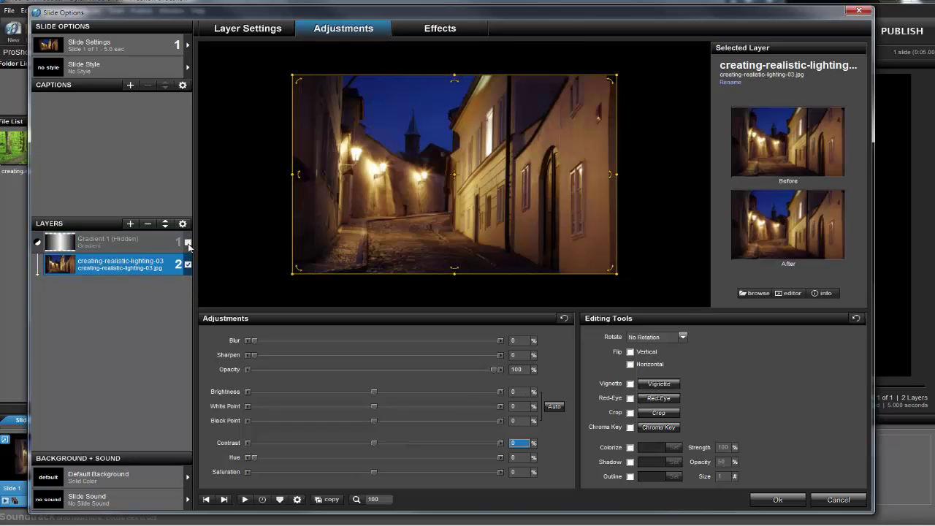
pyautogui.click(188, 242)
pyautogui.click(188, 244)
pyautogui.click(188, 244)
pyautogui.click(188, 244)
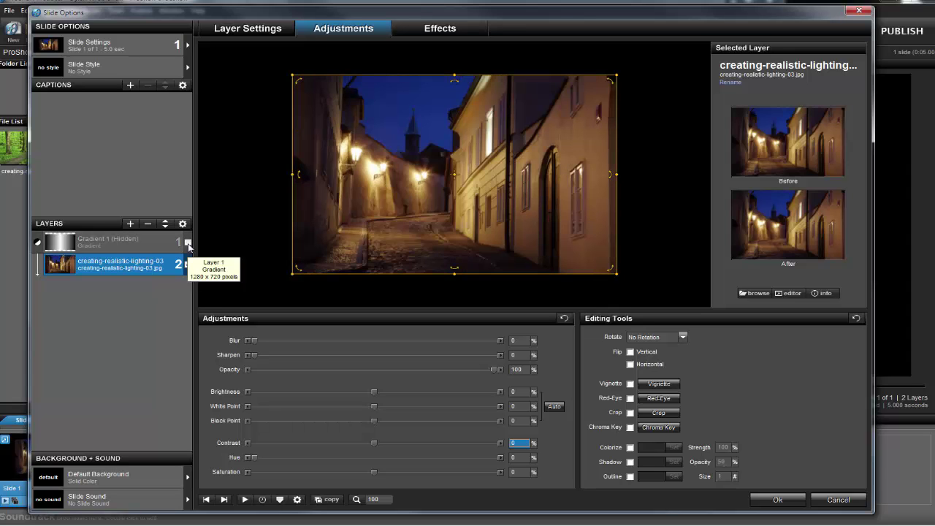
pyautogui.click(188, 244)
pyautogui.click(188, 244)
pyautogui.click(188, 244)
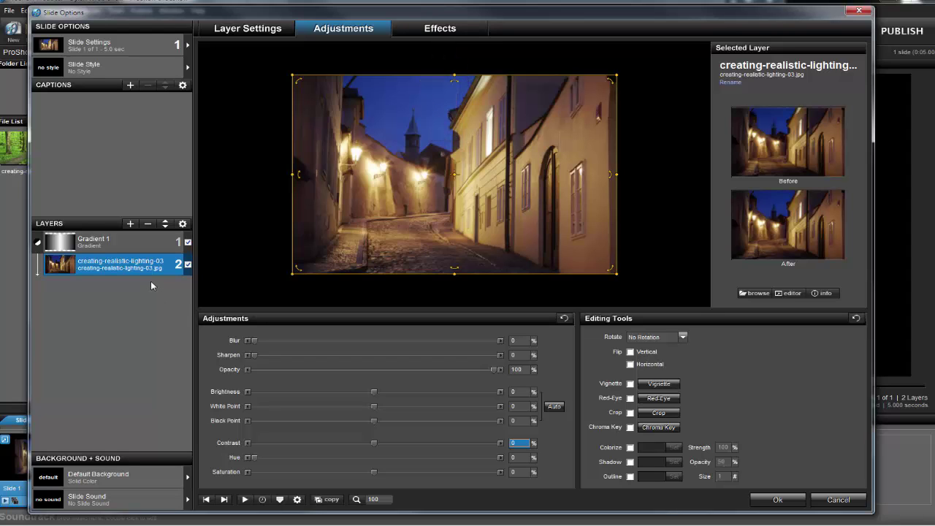
pyautogui.click(441, 29)
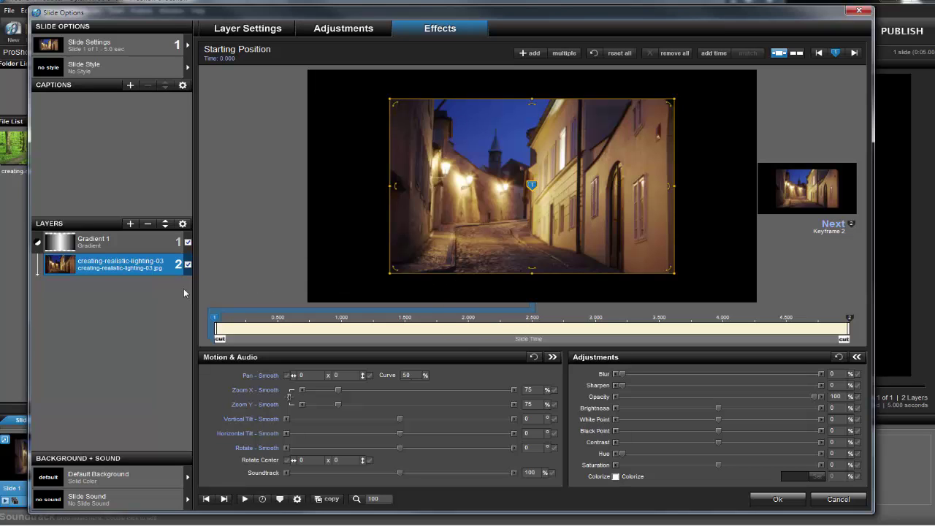
# Hide Gradient 1, tilt the photo 20° horizontally at keyframe 1, and drag keyframe 2 to about 2.5 s
pyautogui.click(188, 242)
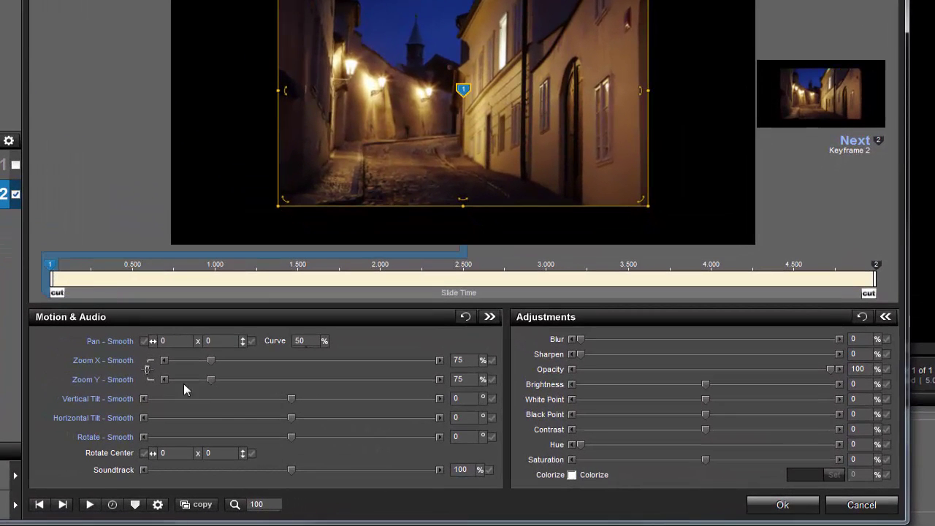
pyautogui.click(453, 417)
pyautogui.write('20')
pyautogui.press('Return')
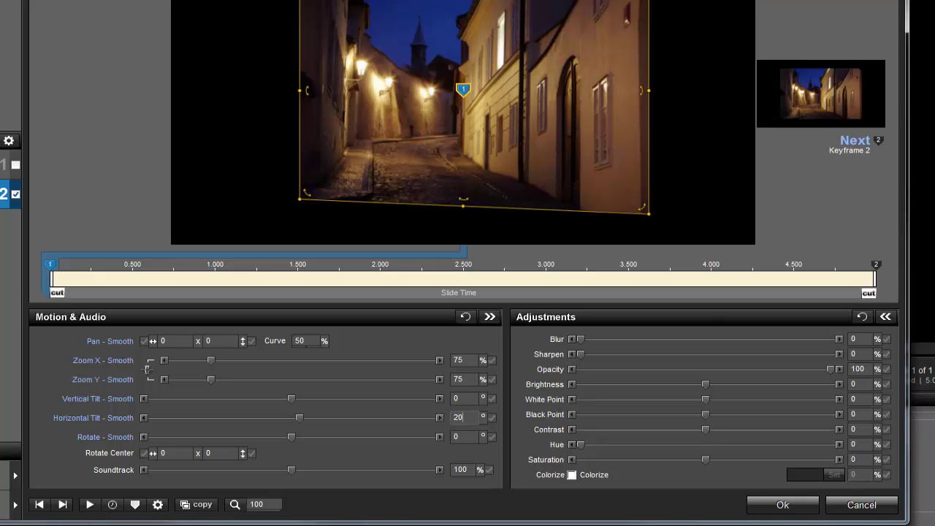
pyautogui.click(877, 265)
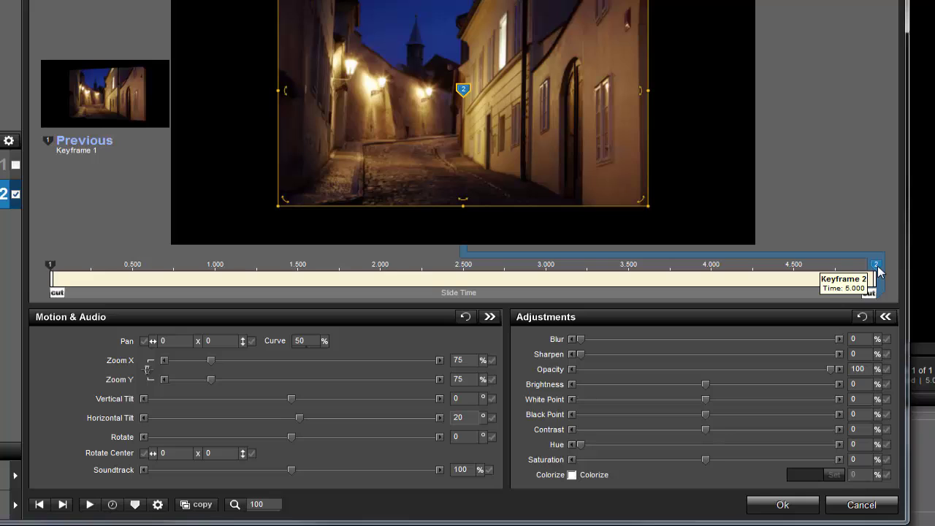
pyautogui.moveTo(877, 266); pyautogui.dragTo(471, 272)
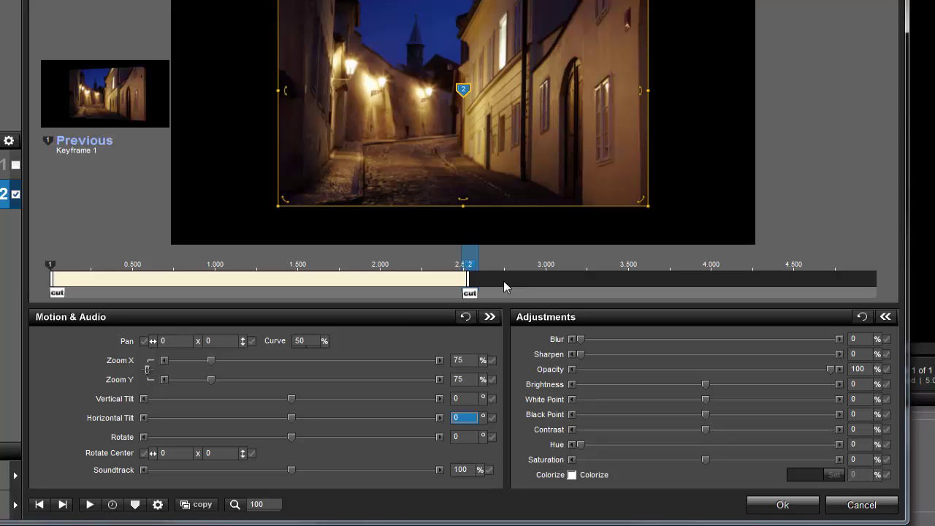
# Set keyframe 2's time to exactly 2.5 s and give the photo a -20° horizontal tilt there
pyautogui.rightClick(470, 268)
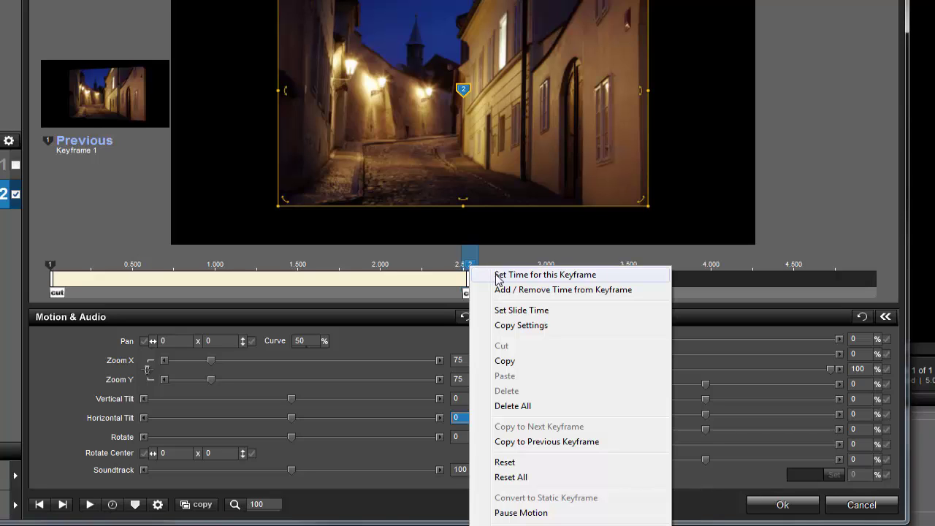
pyautogui.click(496, 275)
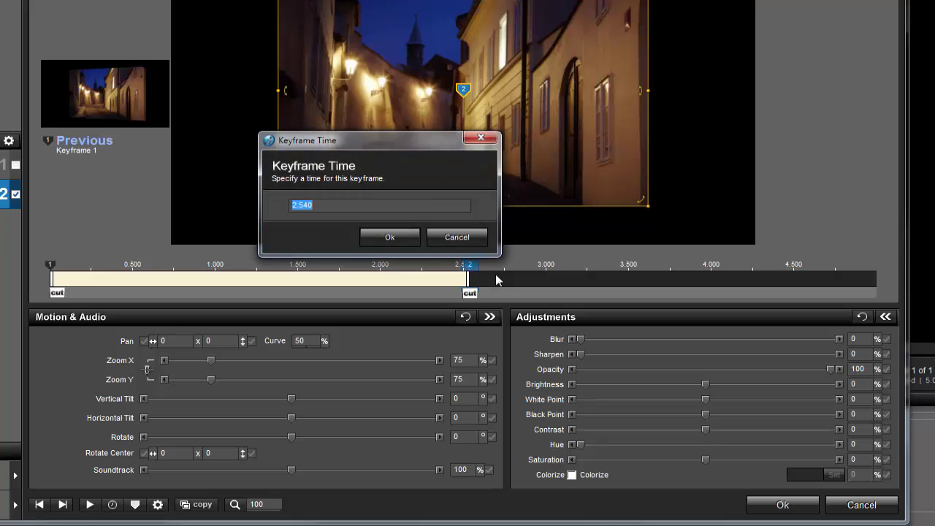
pyautogui.write('2.5')
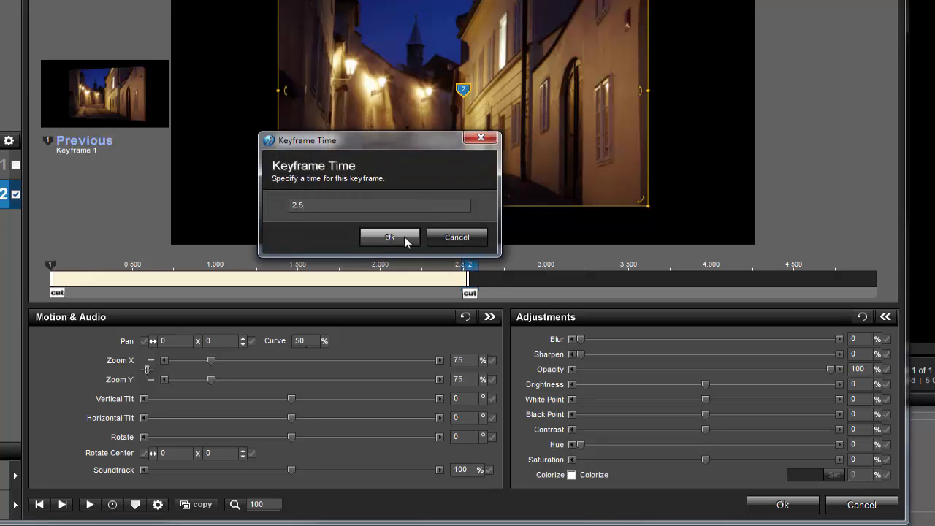
pyautogui.click(400, 239)
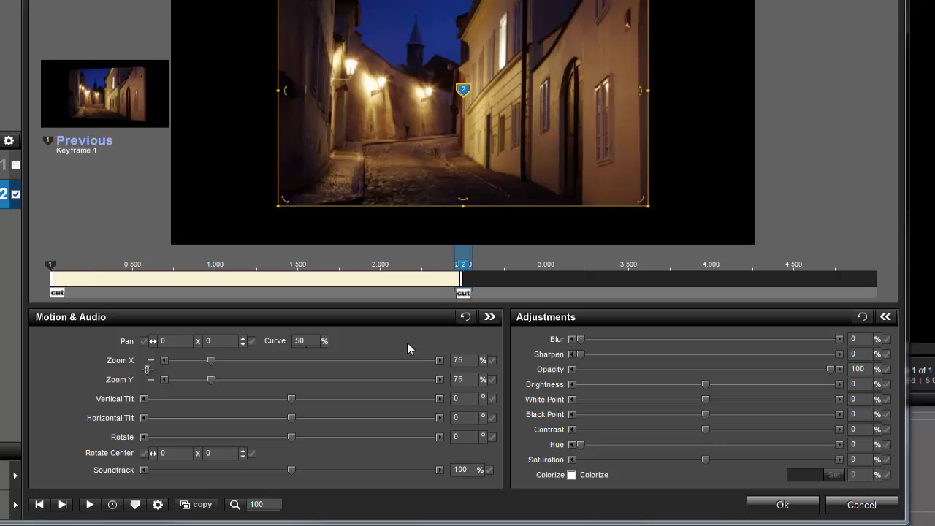
pyautogui.click(461, 418)
pyautogui.write('-20')
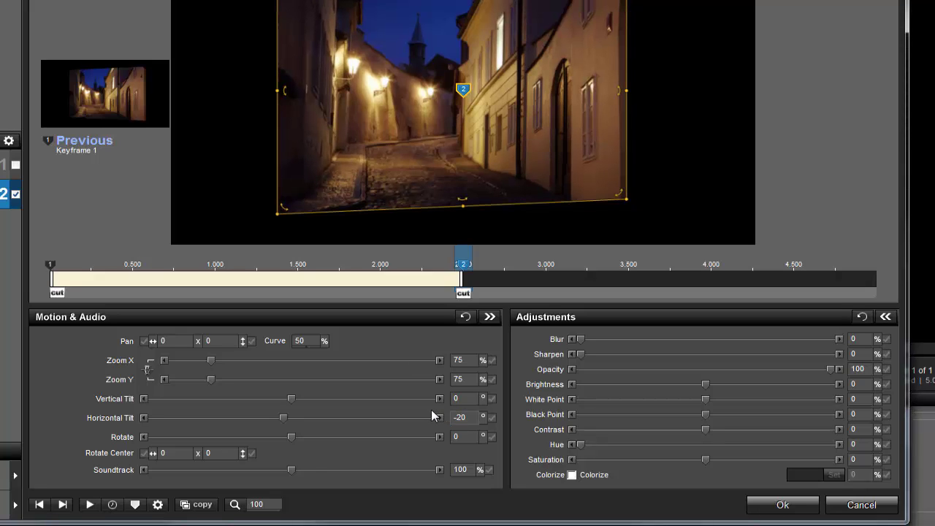
# Insert keyframe 3, move it to 5.000 s, and set the photo's horizontal tilt back to 20°
pyautogui.rightClick(533, 279)
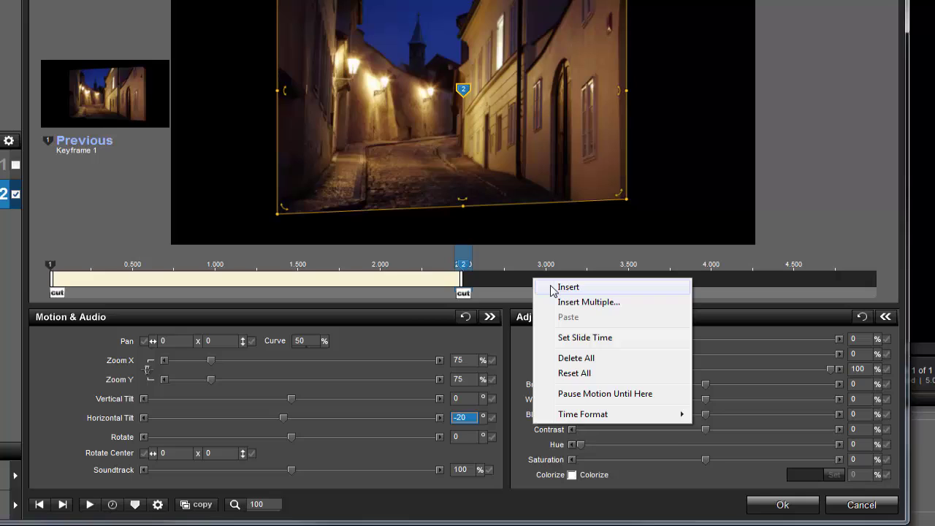
pyautogui.click(568, 288)
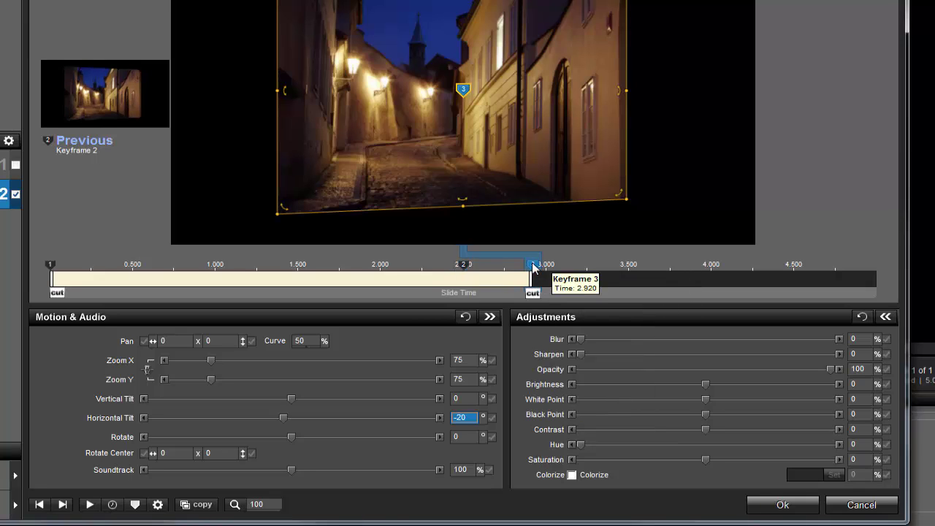
pyautogui.moveTo(548, 272); pyautogui.dragTo(902, 273)
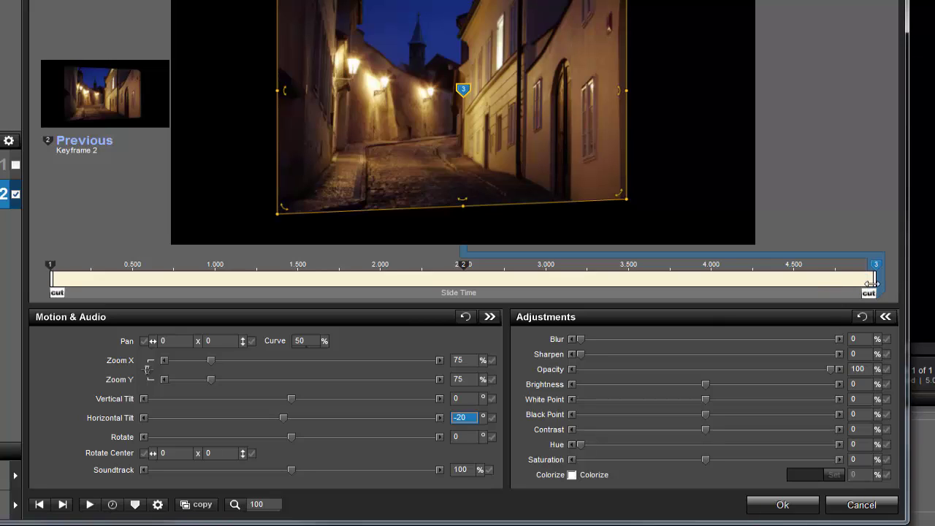
pyautogui.click(471, 415)
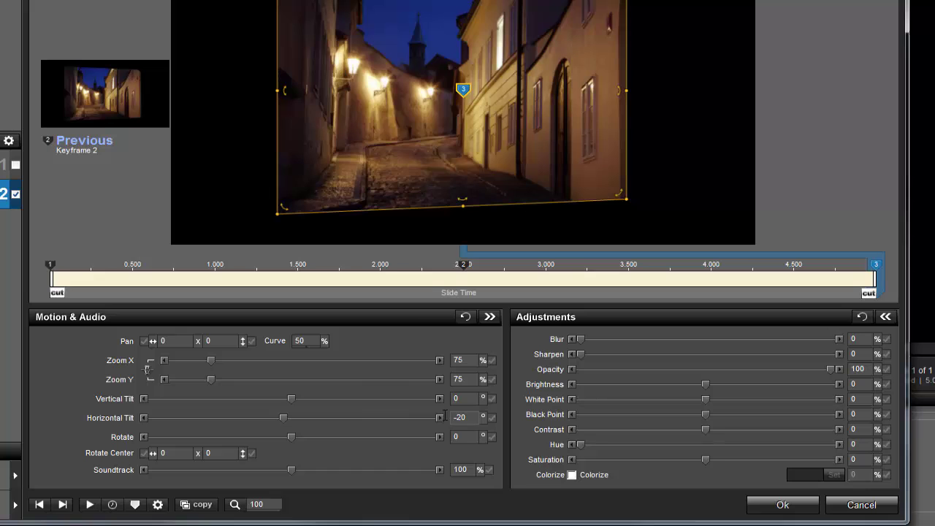
pyautogui.write('20')
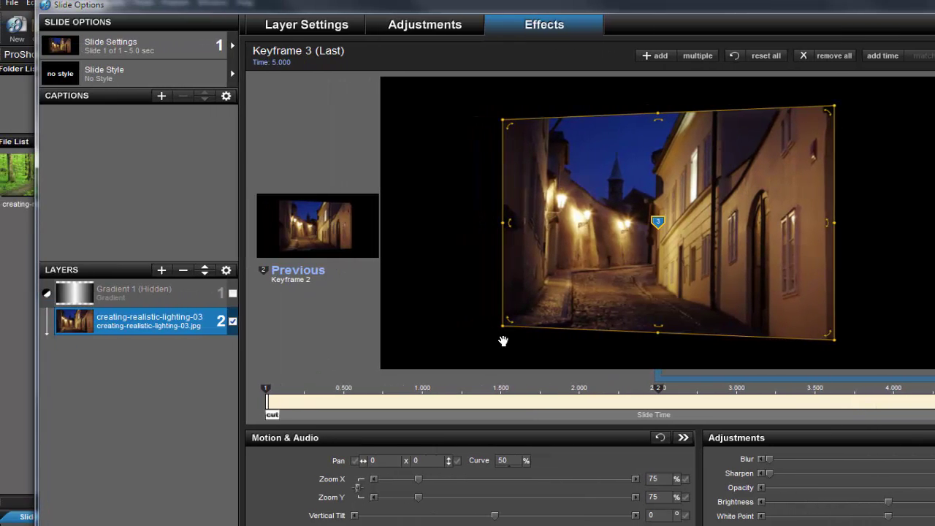
# Select and show Gradient 1, setting its Pan X to 75 at keyframe 1
pyautogui.click(147, 294)
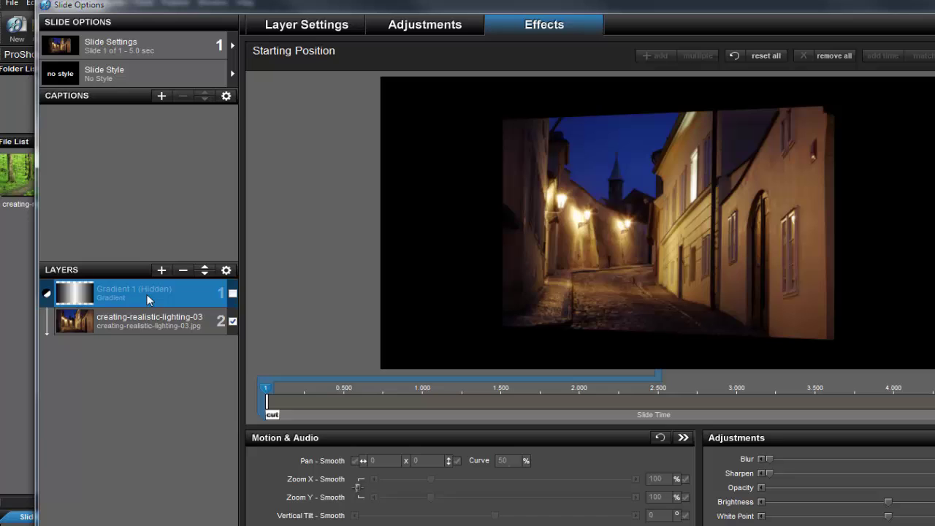
pyautogui.click(233, 293)
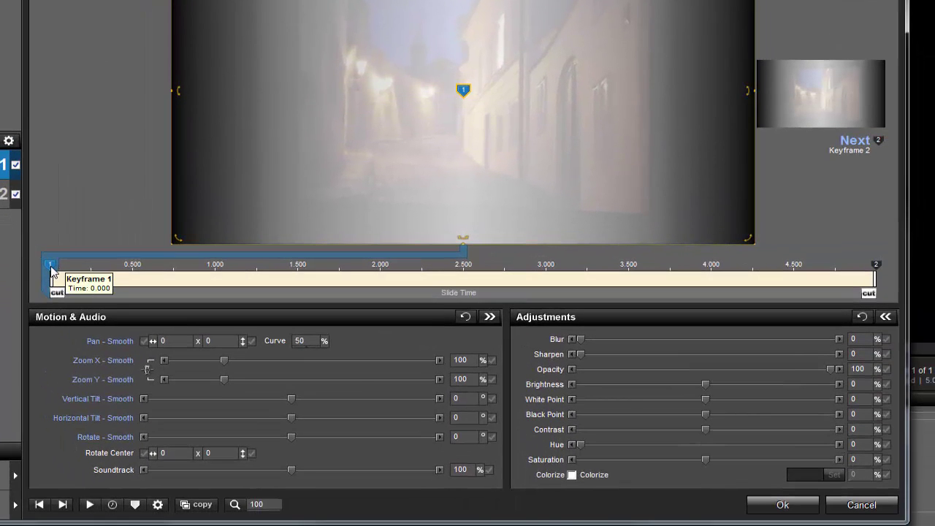
pyautogui.click(167, 341)
pyautogui.write('75')
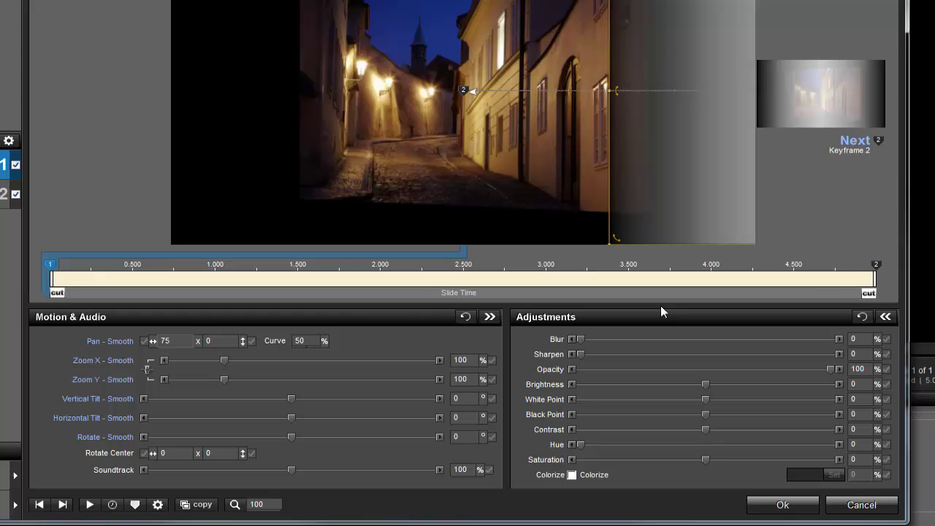
# Move the gradient's keyframe 2 to about 2.5 s and set its Pan X to -75
pyautogui.click(859, 268)
pyautogui.moveTo(859, 270); pyautogui.dragTo(461, 270)
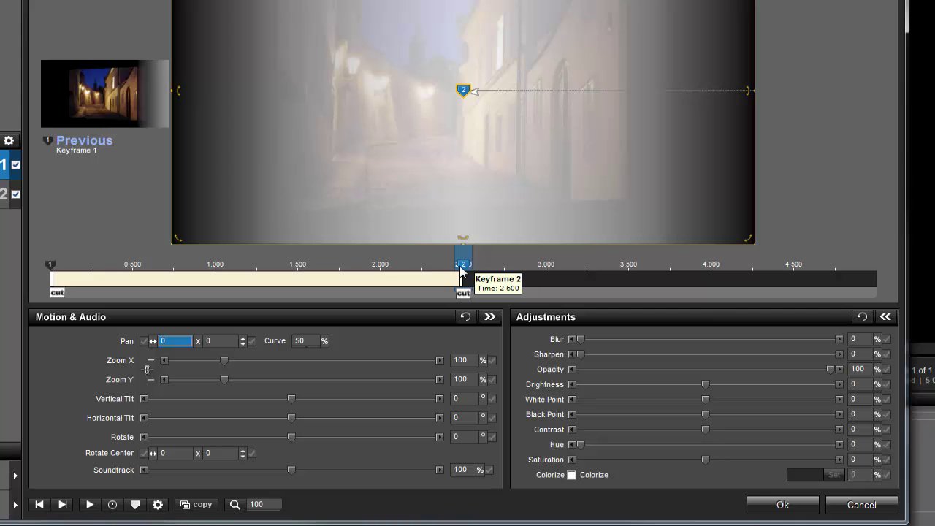
pyautogui.click(156, 345)
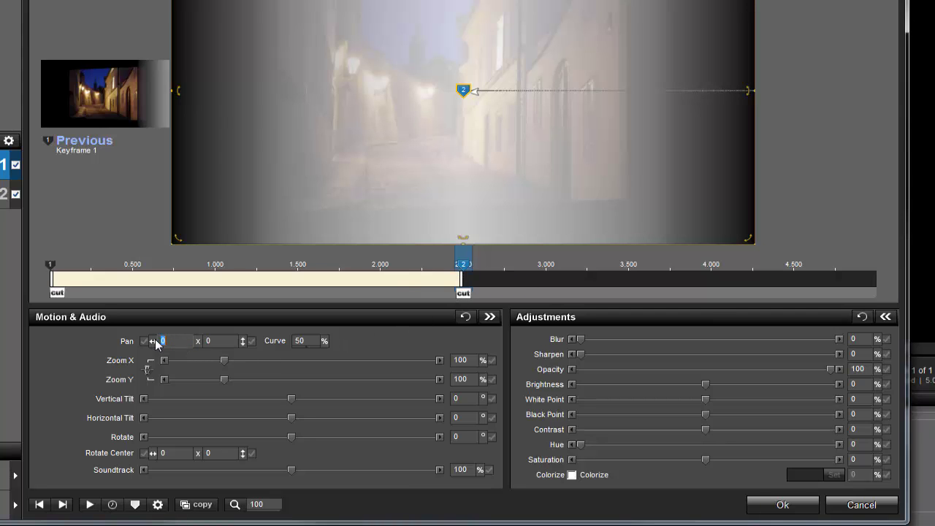
pyautogui.write('-75')
pyautogui.press('Return')
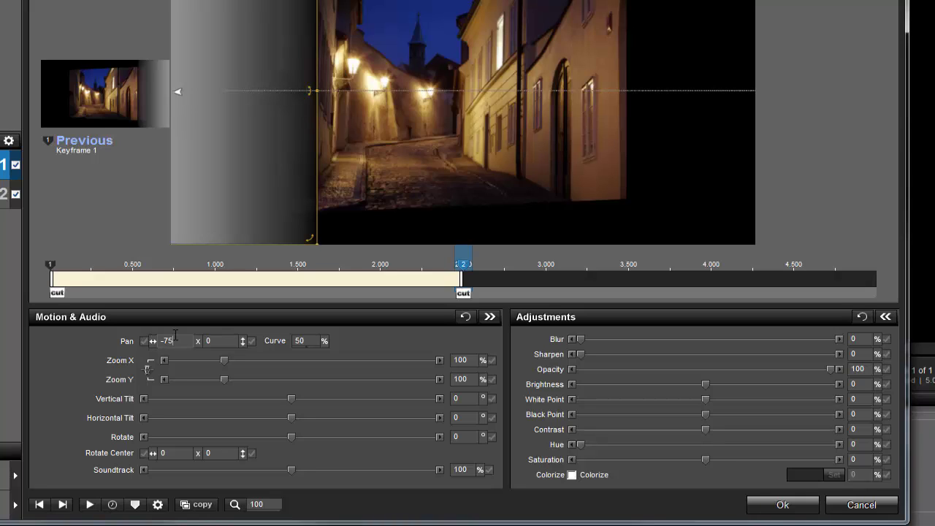
# Insert gradient keyframe 3, move it to 5.000 s, and set its Pan X to 75
pyautogui.rightClick(511, 276)
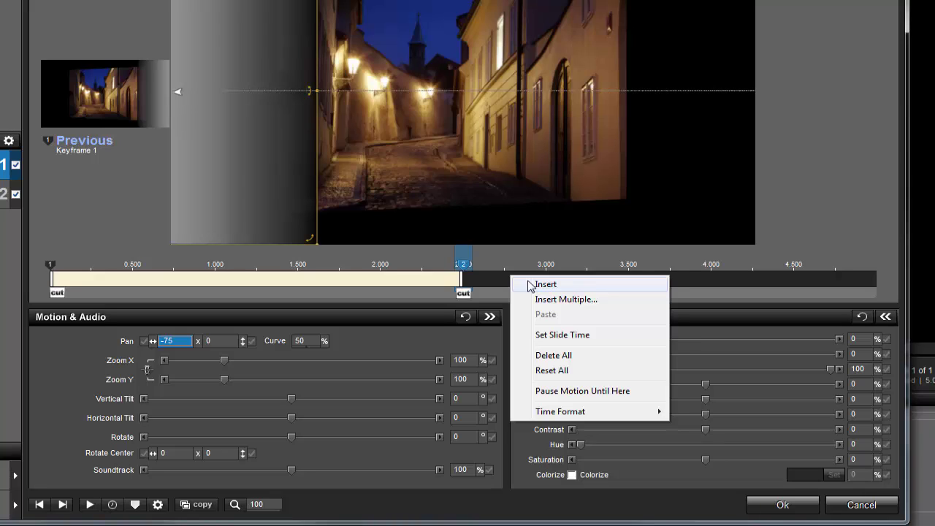
pyautogui.click(546, 284)
pyautogui.moveTo(523, 272); pyautogui.dragTo(910, 280)
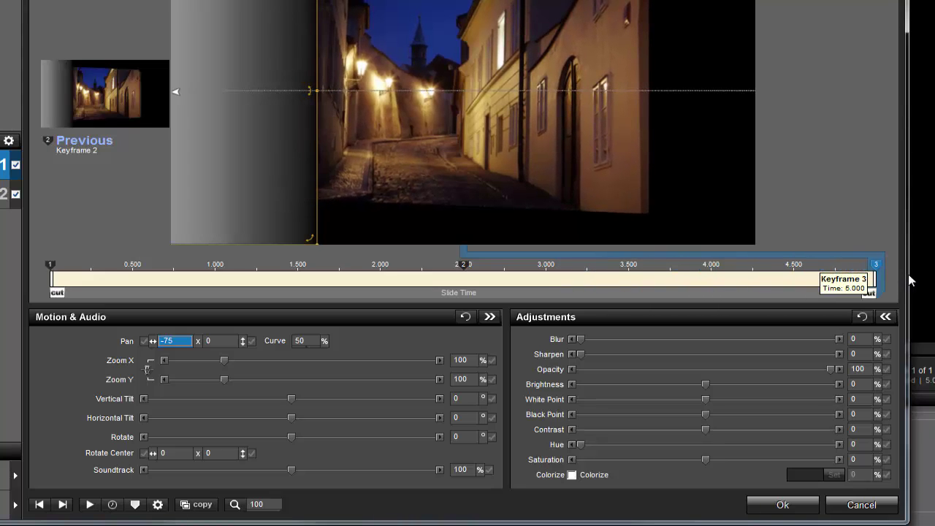
pyautogui.click(182, 340)
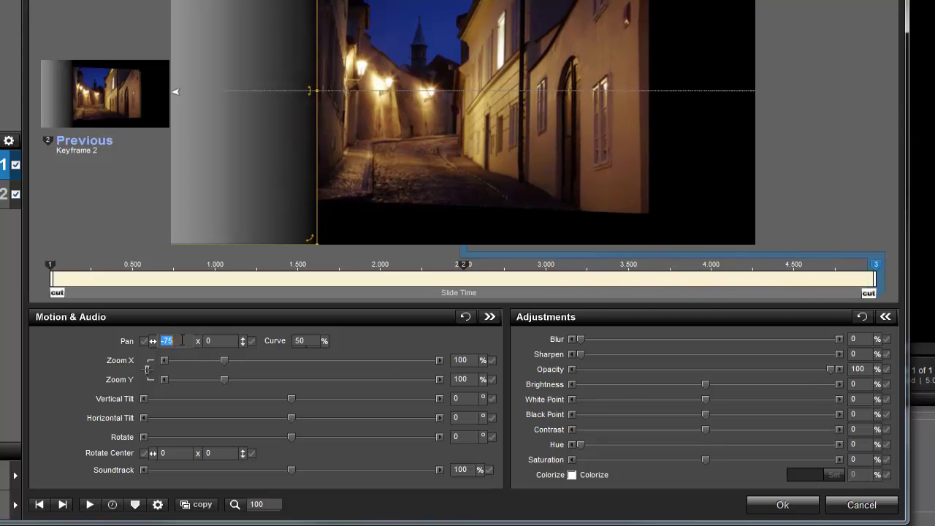
pyautogui.write('75')
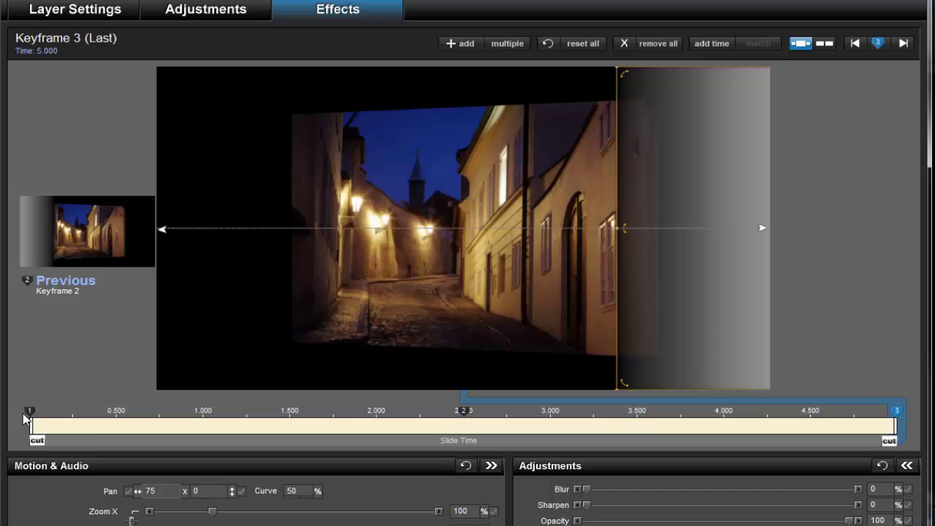
# Review the gradient's position at keyframes 1, 2 and 3
pyautogui.click(26, 414)
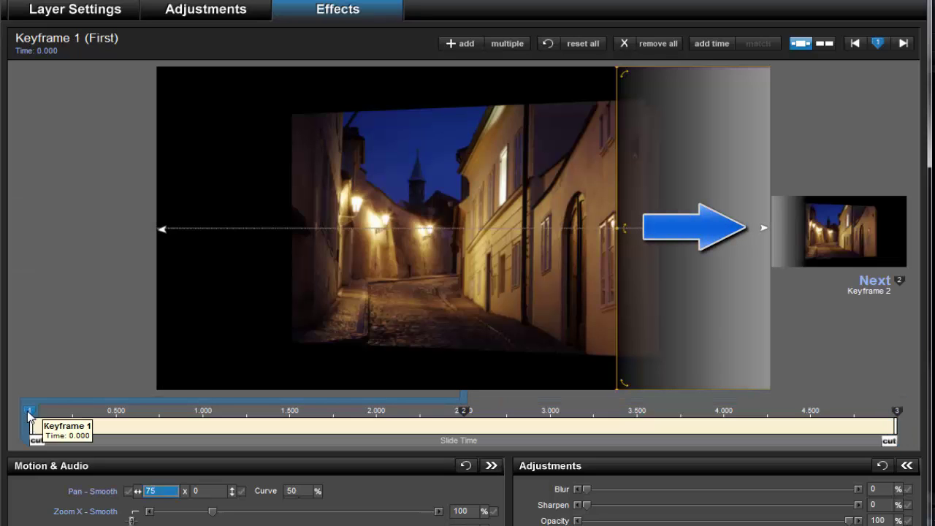
pyautogui.click(462, 414)
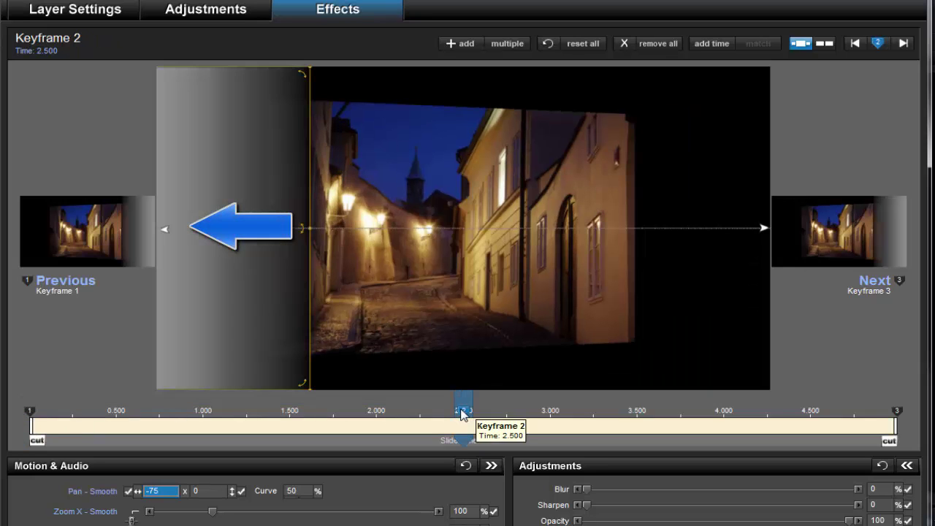
pyautogui.click(903, 415)
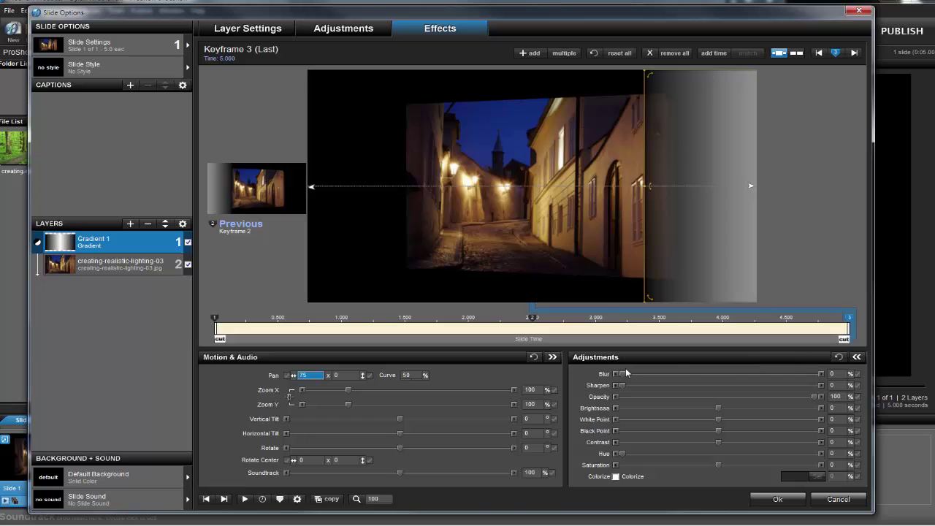
# Confirm the Slide Options with Ok to keep the tilt and gradient animation
pyautogui.click(776, 500)
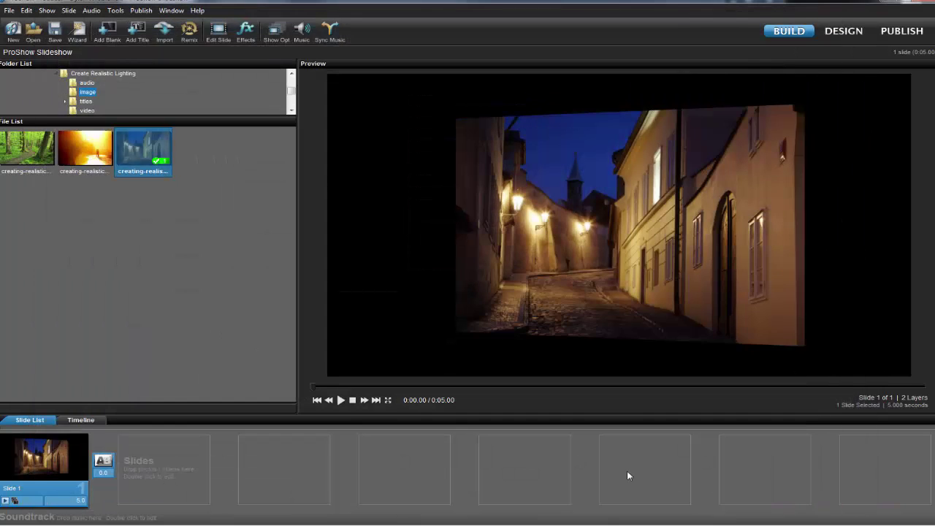